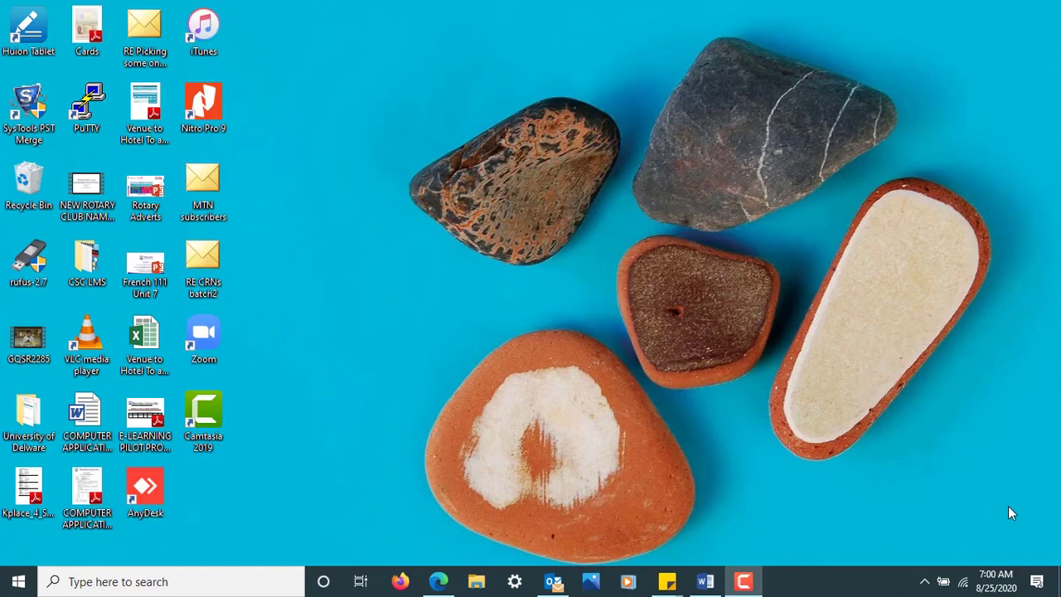
- Launch Google Chrome by searching 'chr' from the Start menu
key(super)
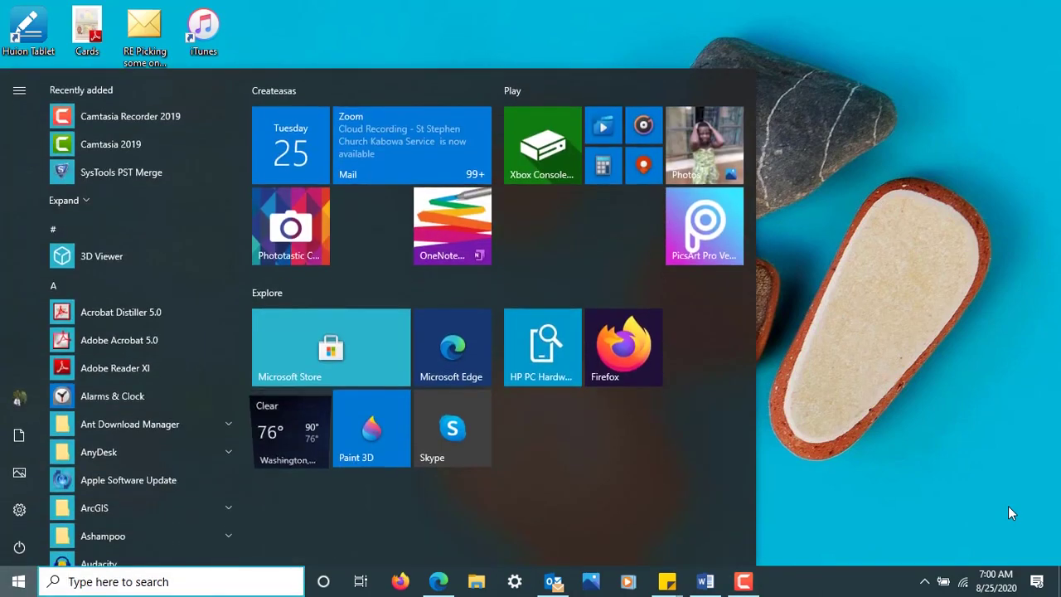
text(chr)
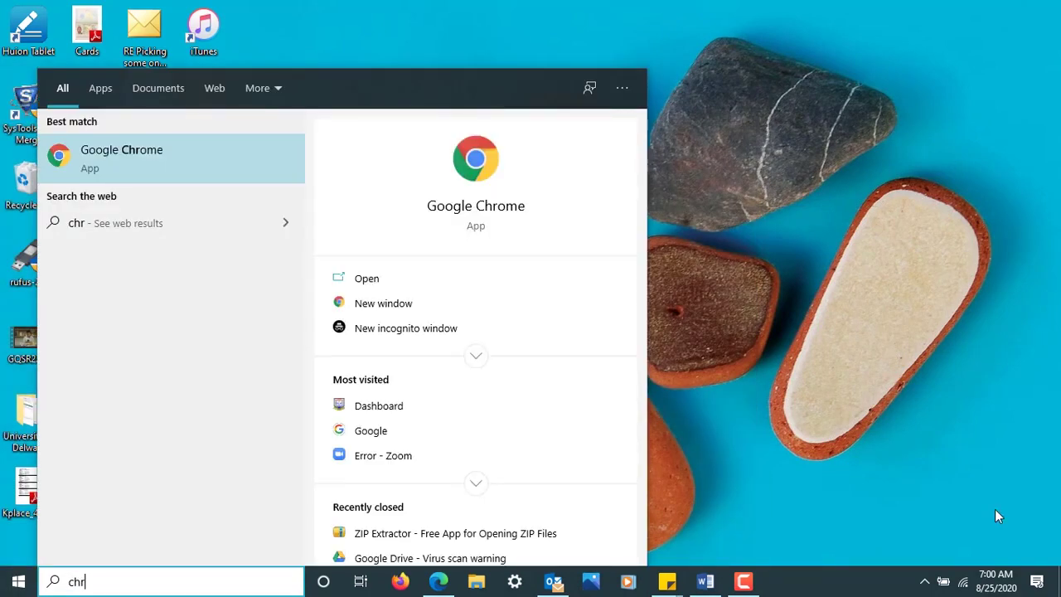
click(495, 209)
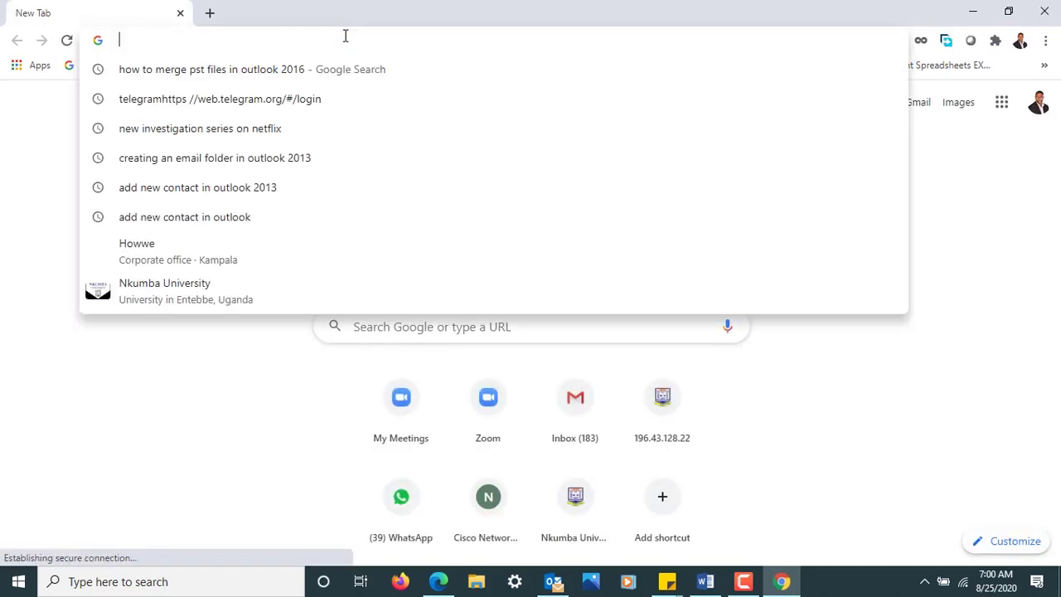
- Go to nkumbauniversity.ac.ug and open the NUELE e-learning site
text(nku)
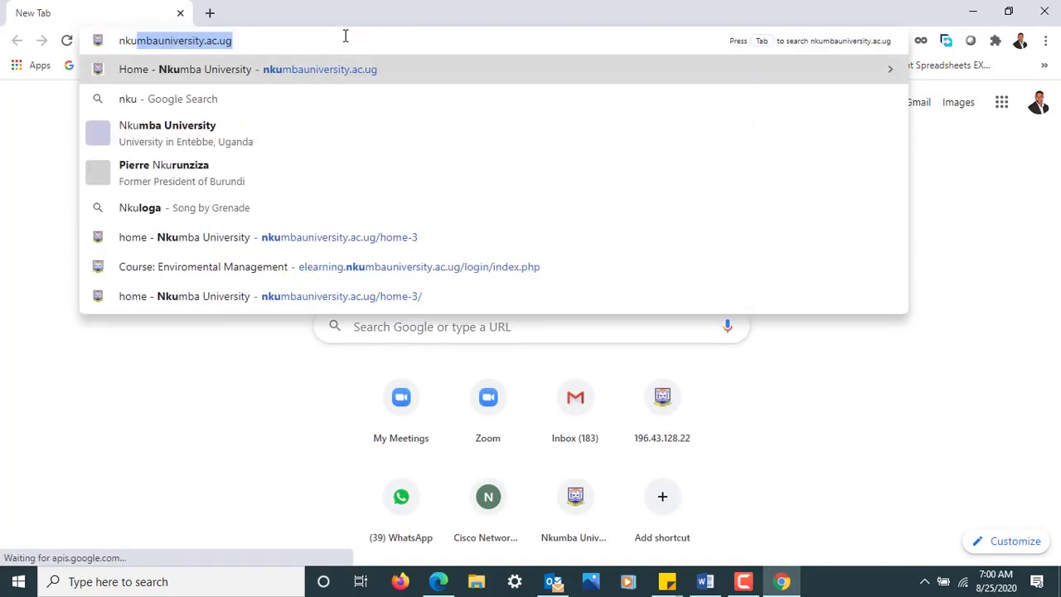
key(Return)
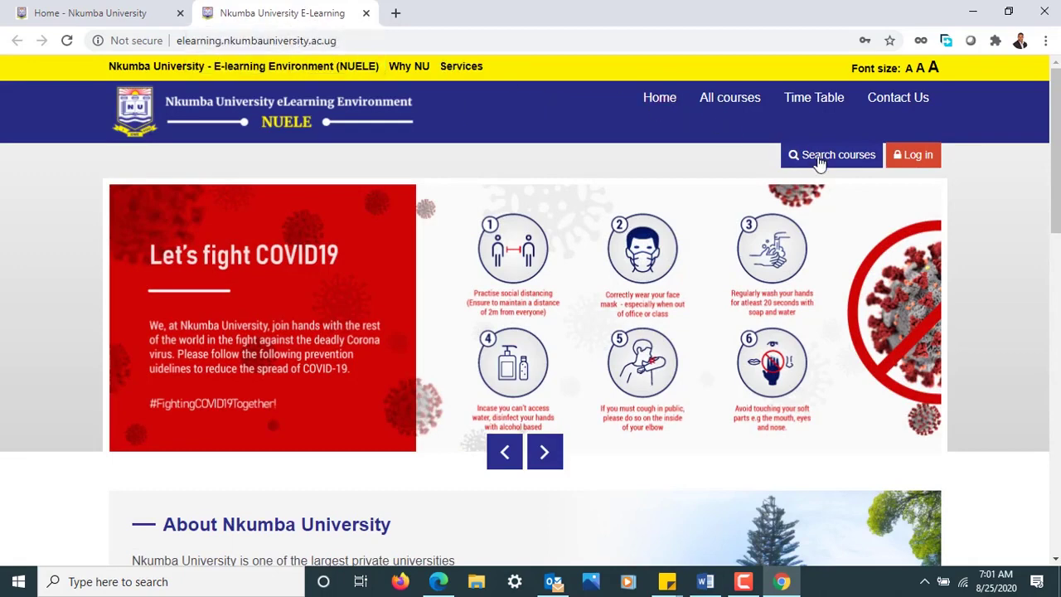
- Log in with a saved account, retrying with a different saved login after 'Invalid login'
click(912, 157)
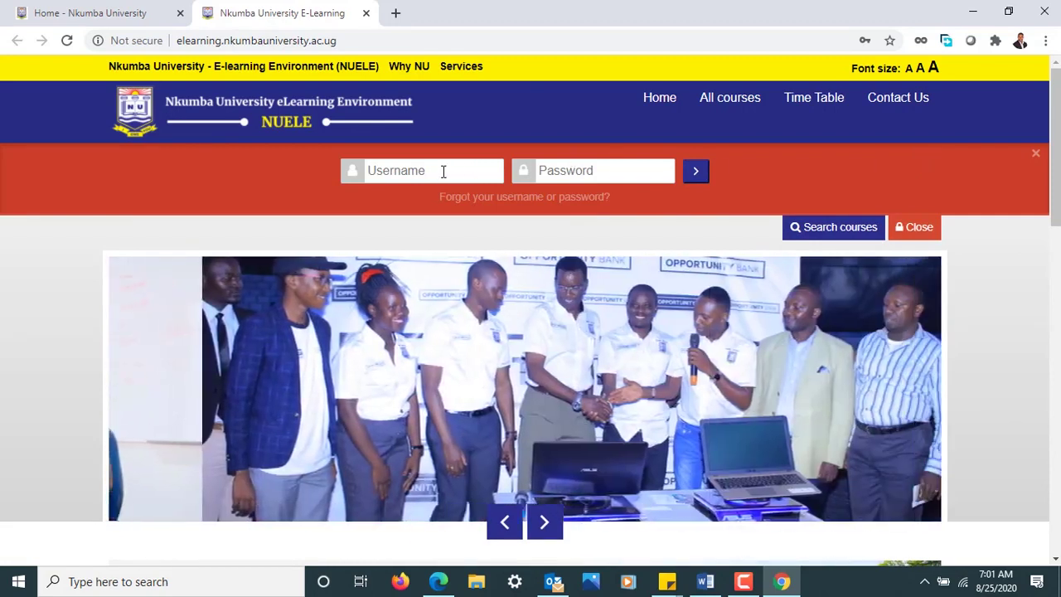
click(444, 171)
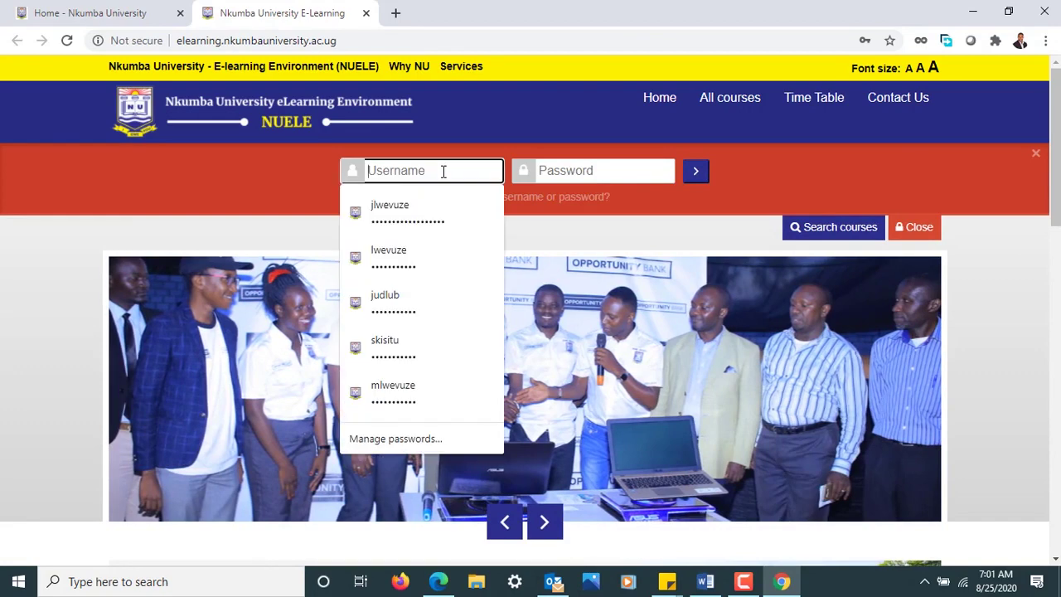
click(375, 251)
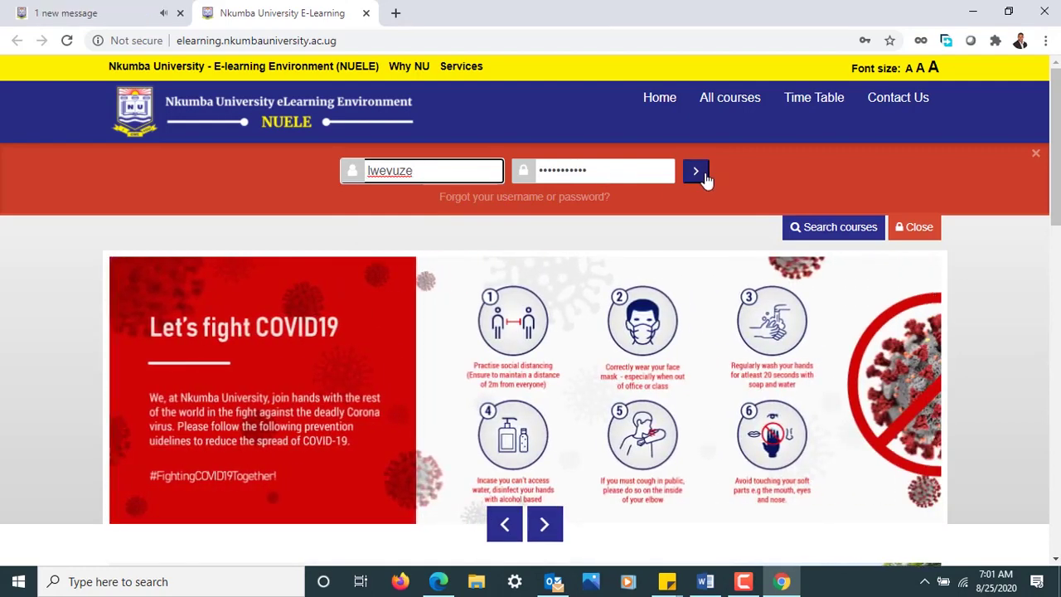
click(696, 173)
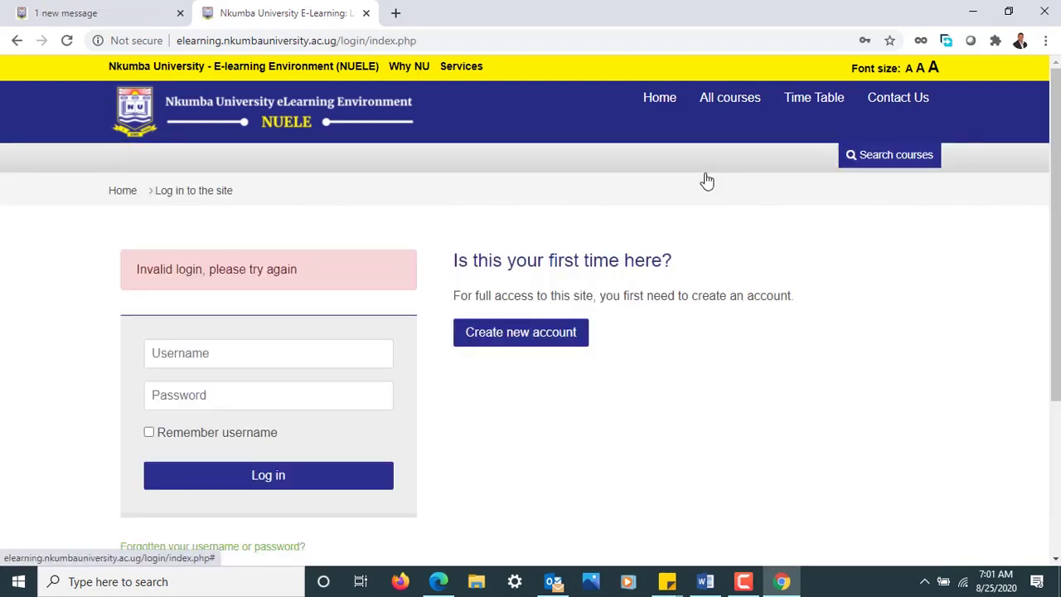
click(320, 346)
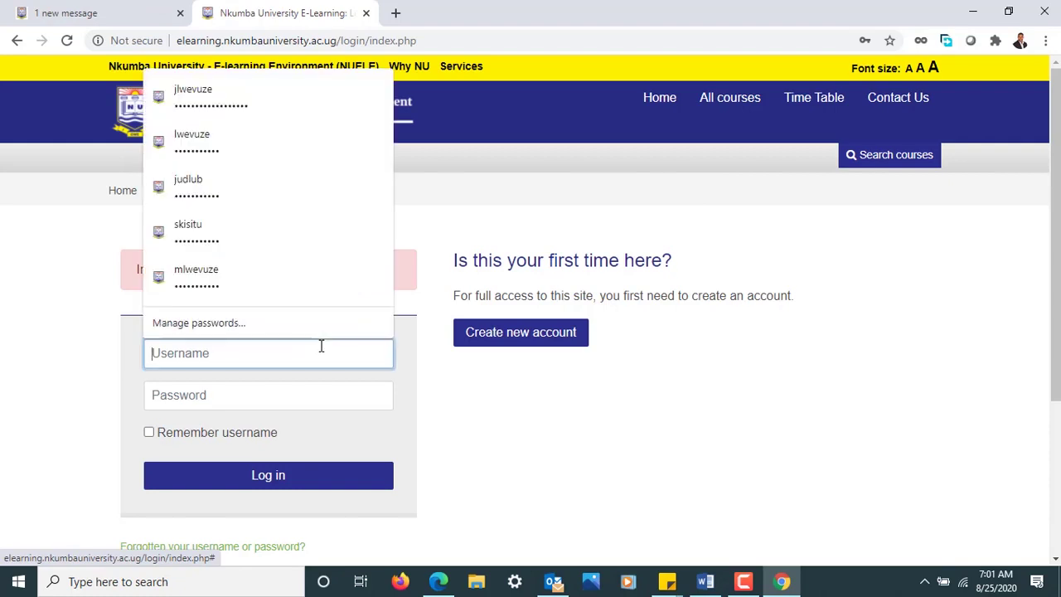
click(202, 93)
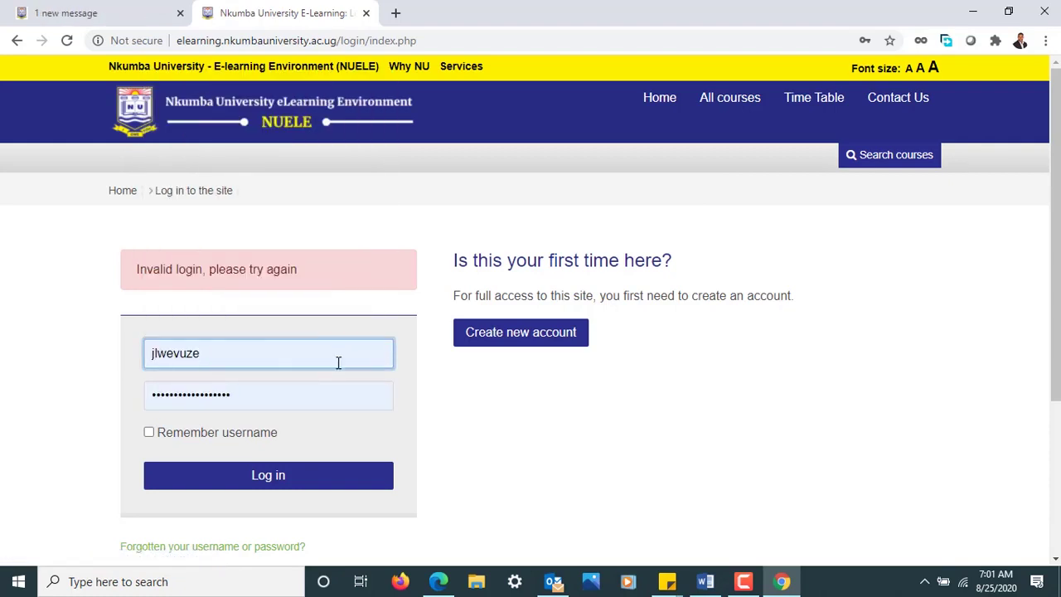
click(299, 479)
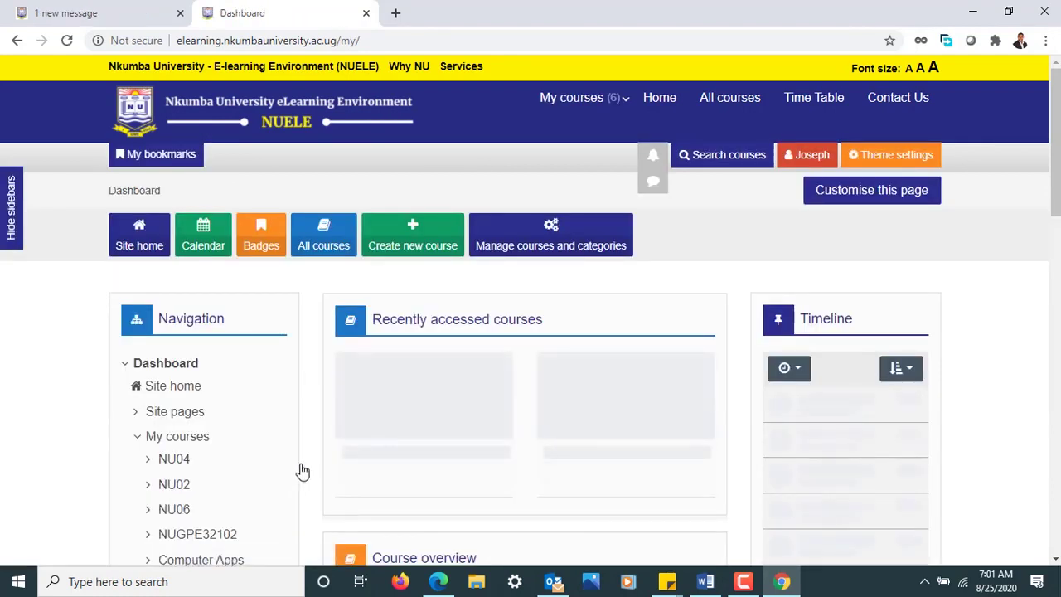
- Log out from the user menu and reveal the home page login fields
click(806, 156)
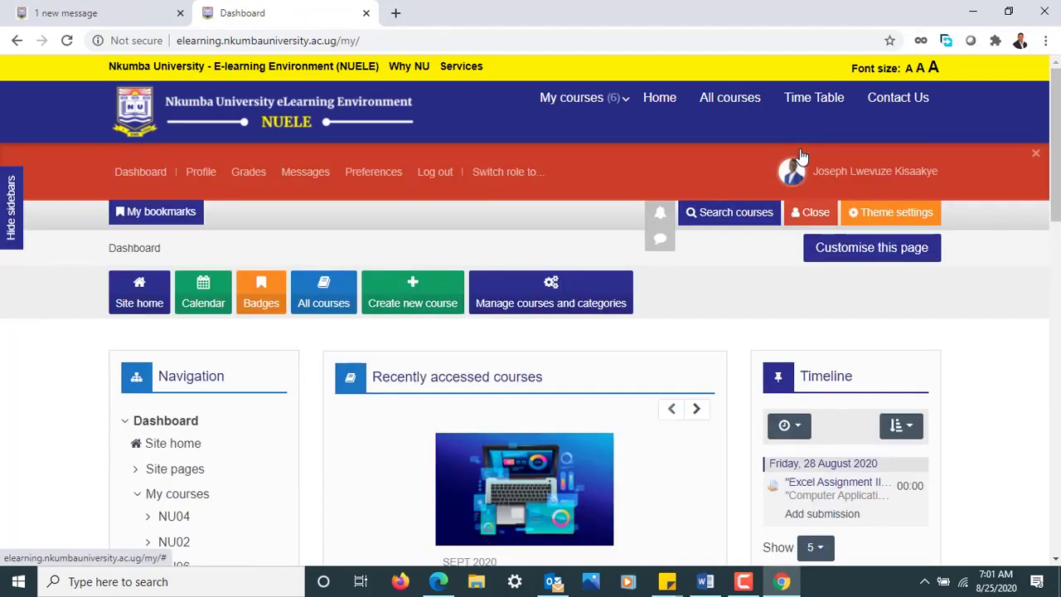
click(436, 173)
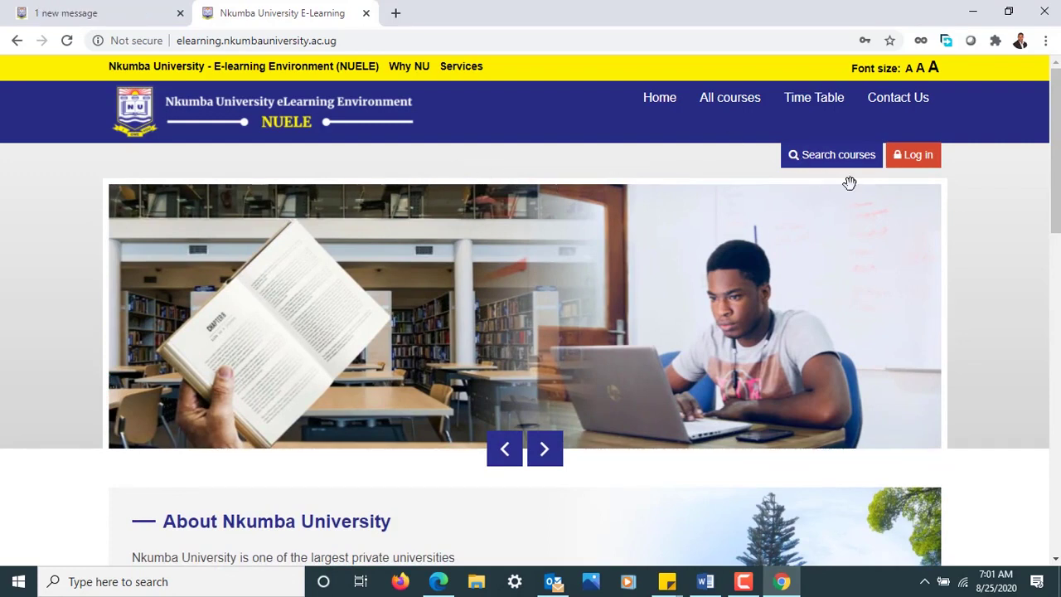
click(920, 157)
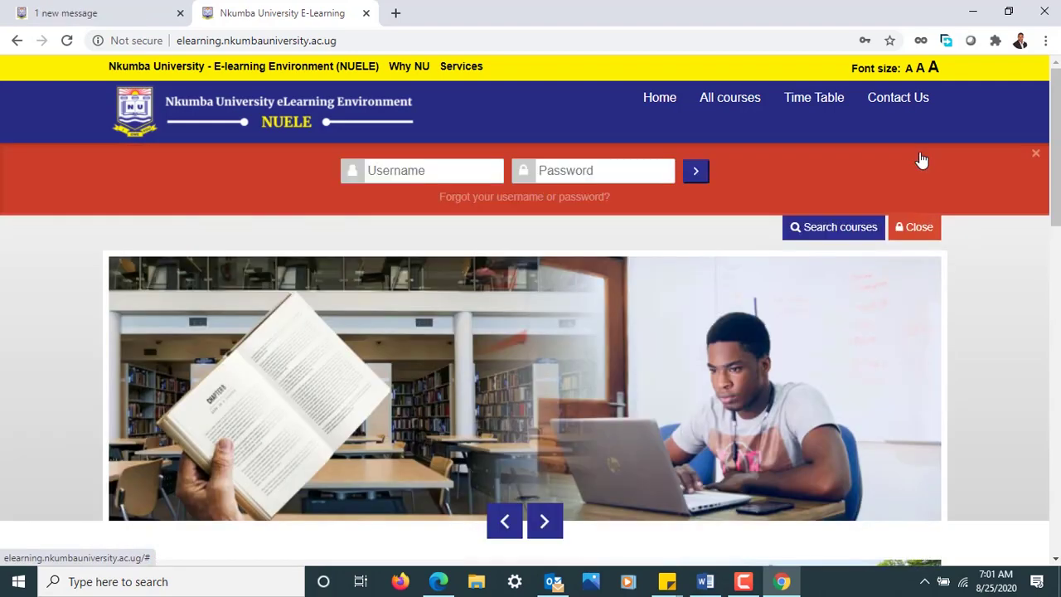
- Go to the full login page and choose Create new account
click(563, 199)
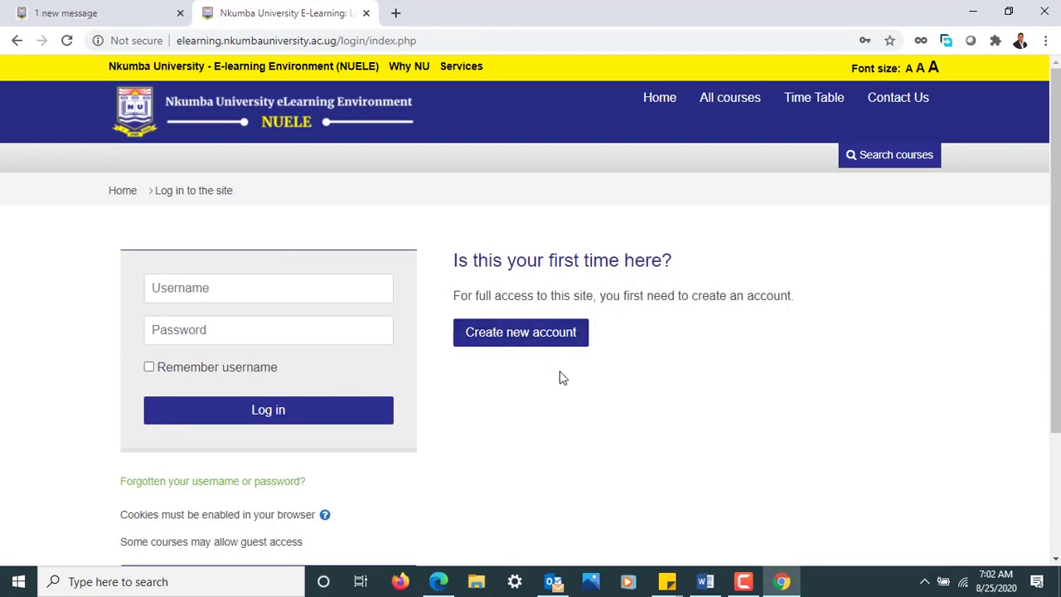
click(503, 335)
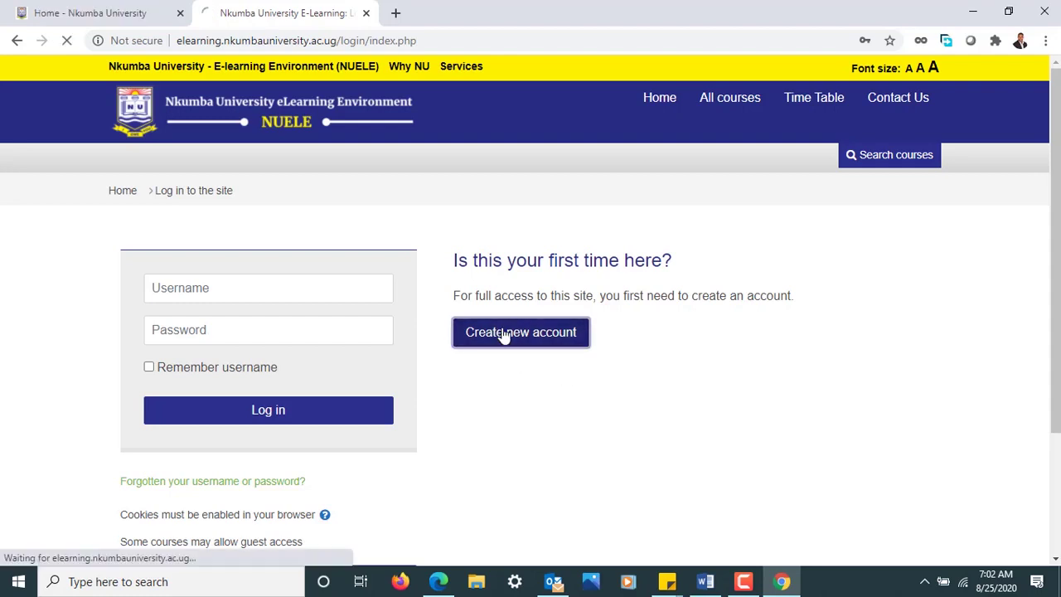
- Enter the new account's username in the Username field
click(487, 470)
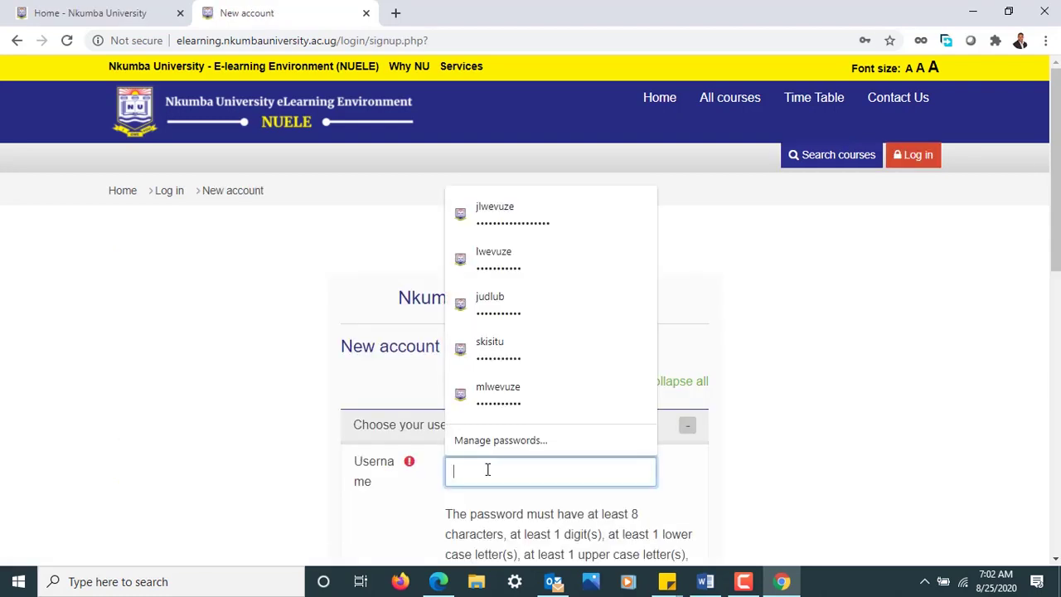
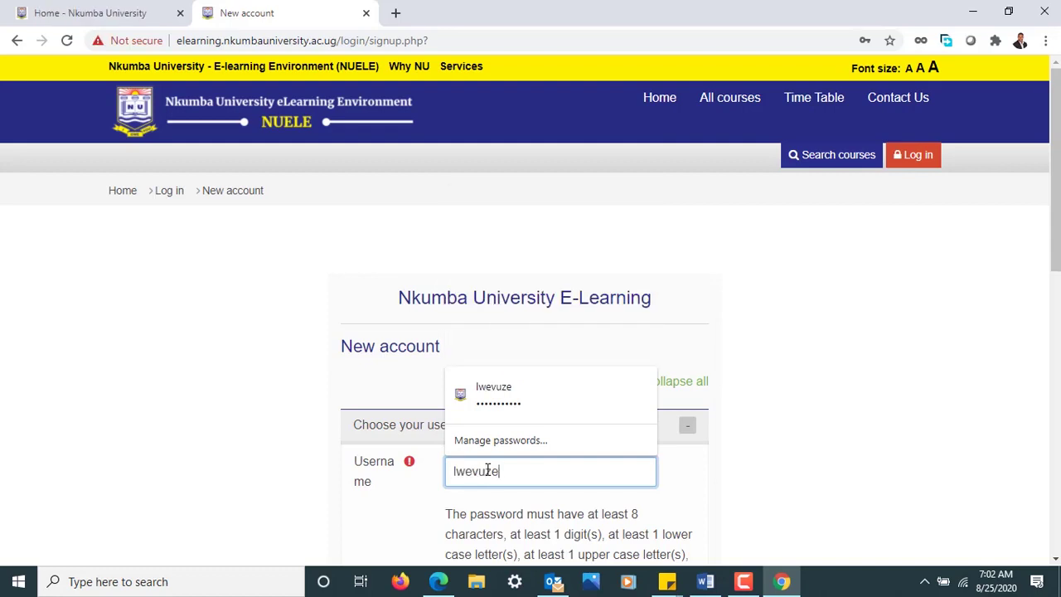
click(943, 472)
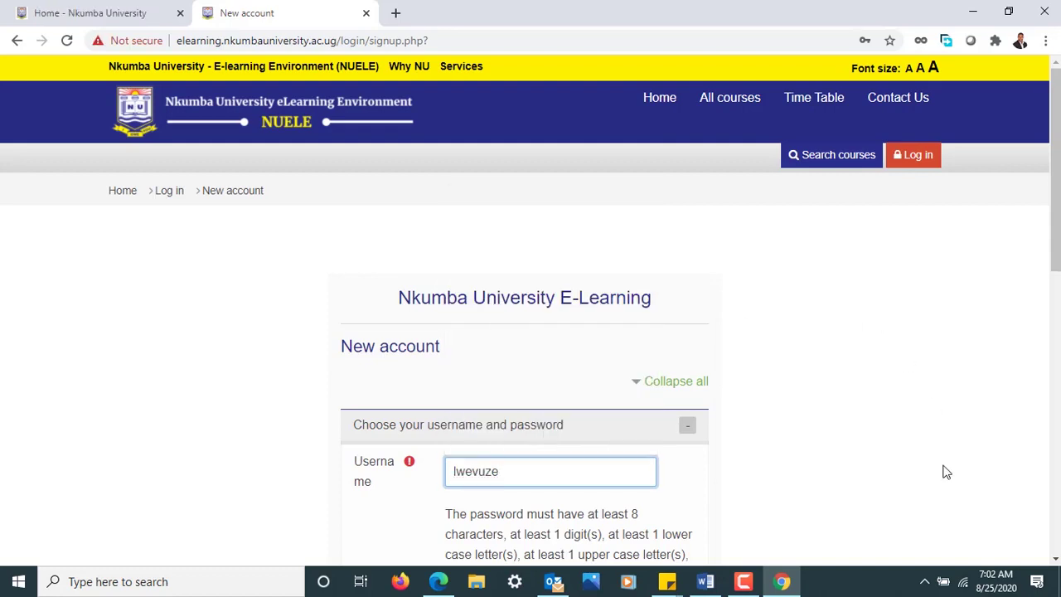
- Enter the account password in the Password field
scroll(947, 472, down, 3)
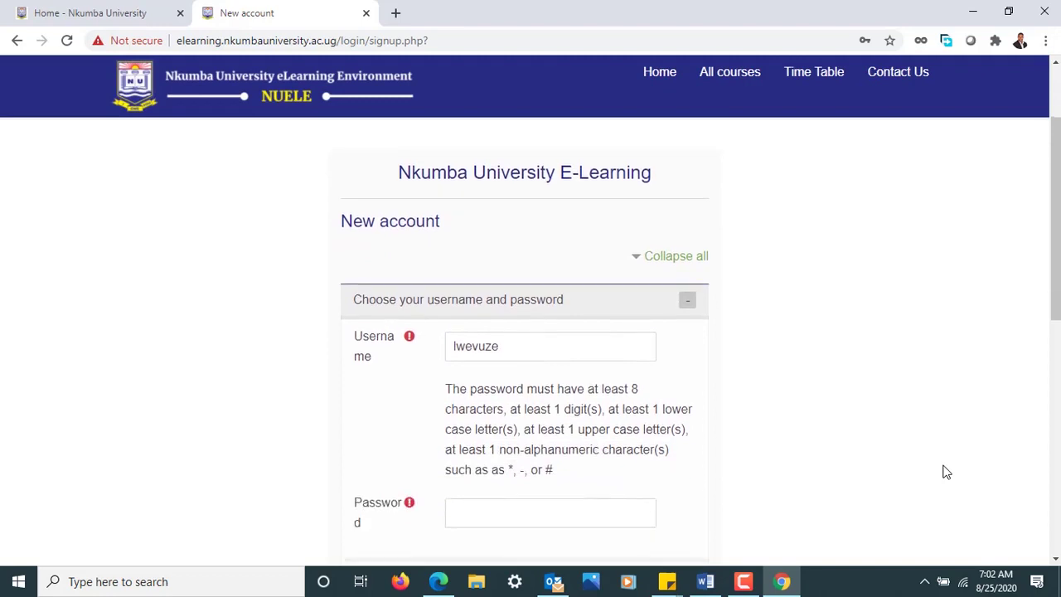
scroll(947, 472, down, 1)
click(590, 358)
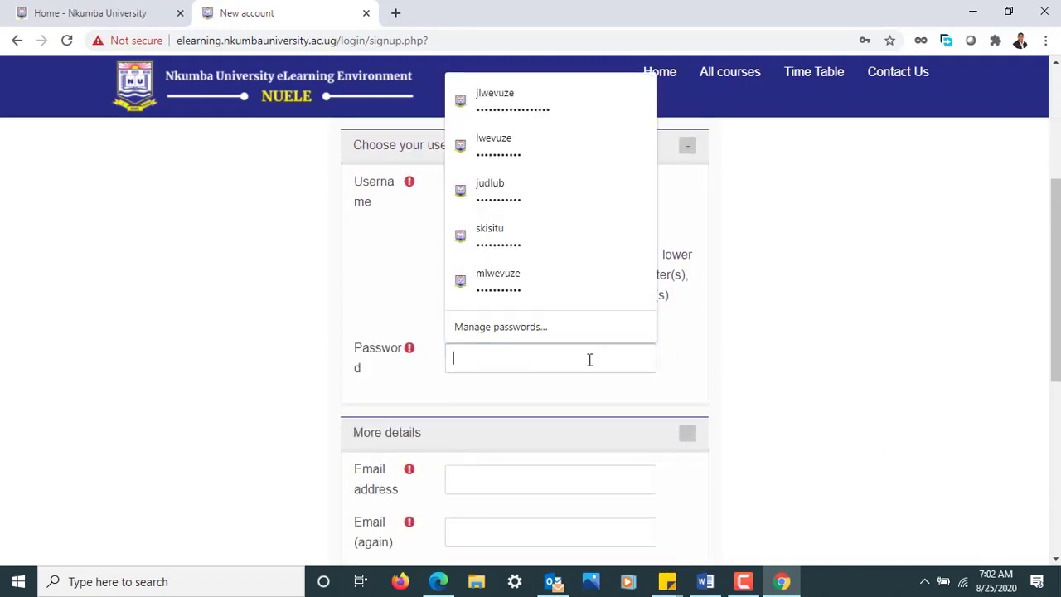
text(••••••)
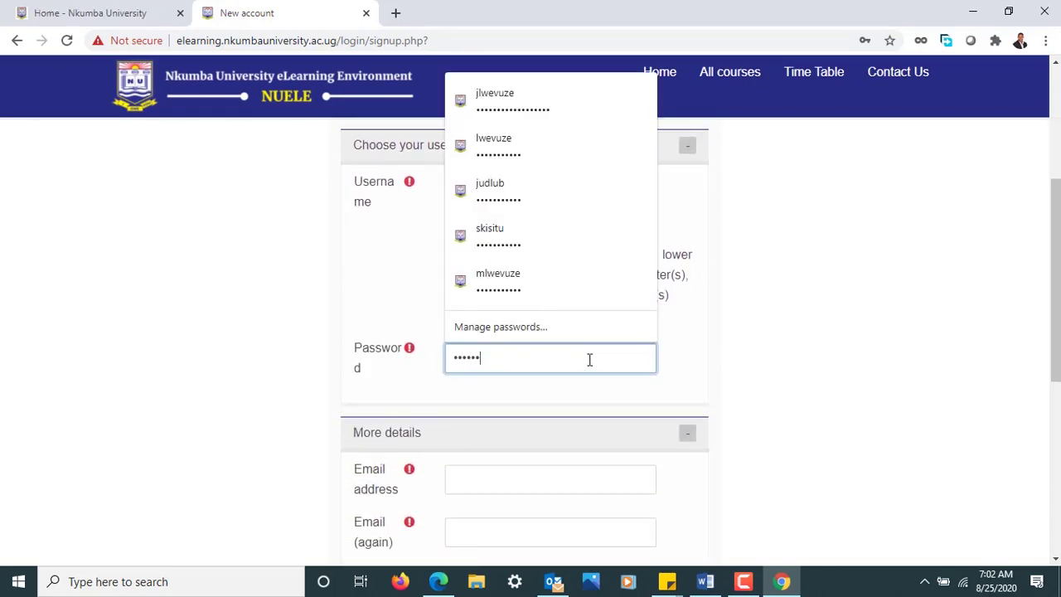
text(•••••)
click(790, 349)
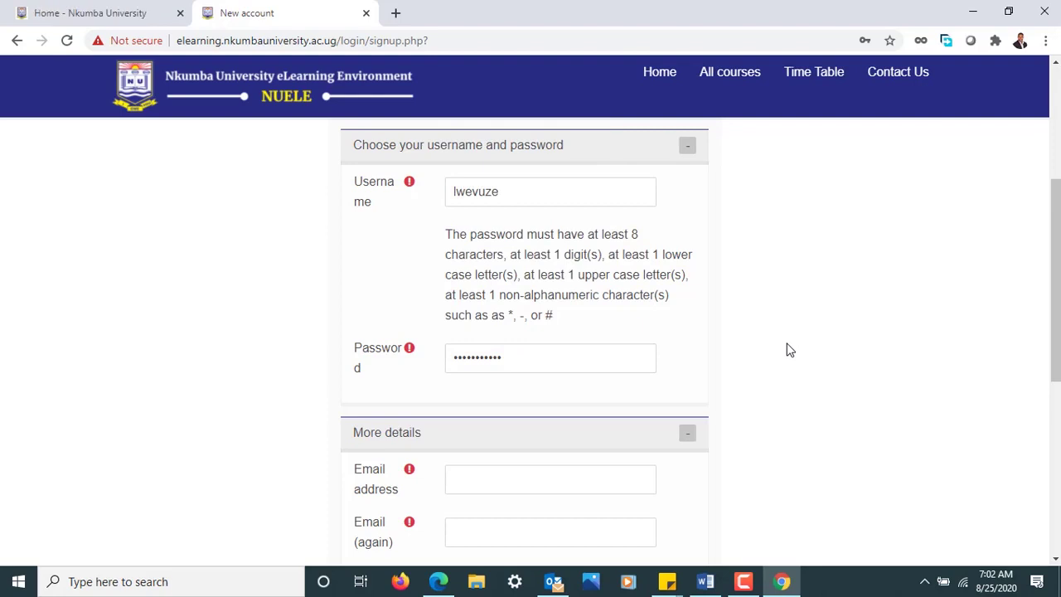
- Type the user's e-mail address in Email address and repeat it in Email (again)
click(594, 487)
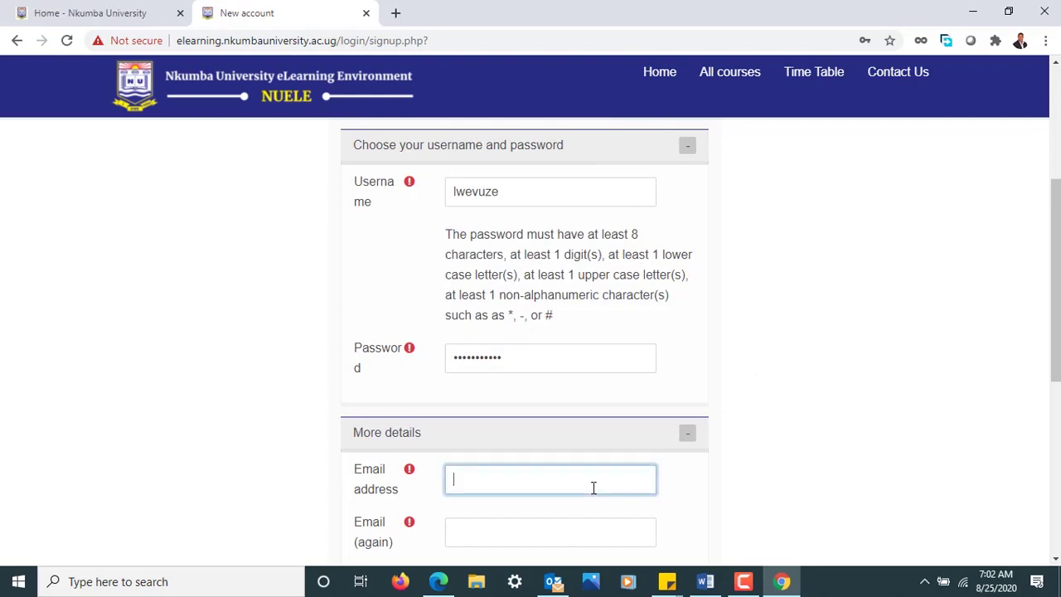
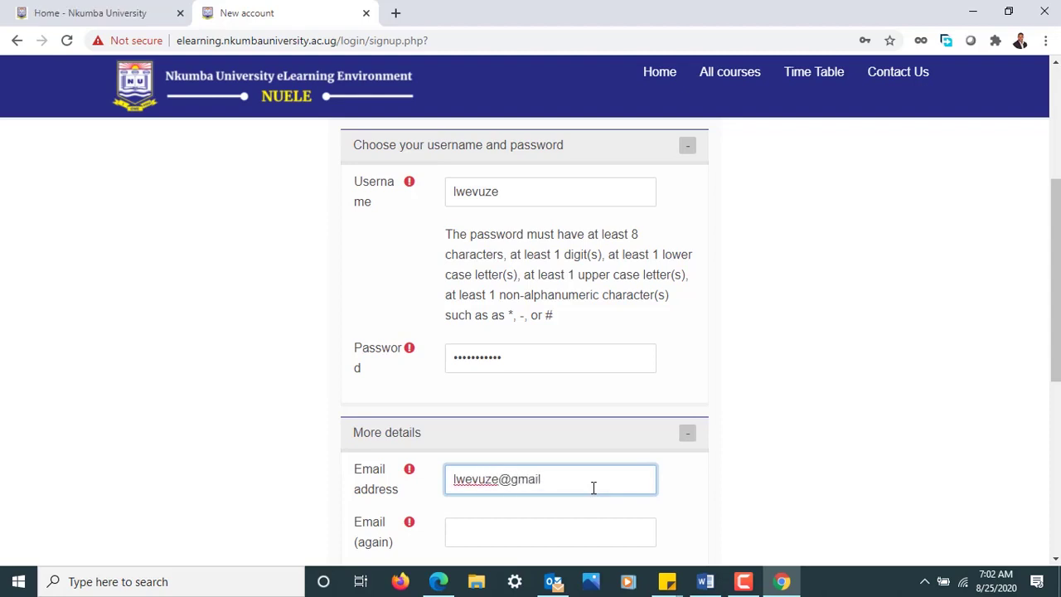
key(Tab)
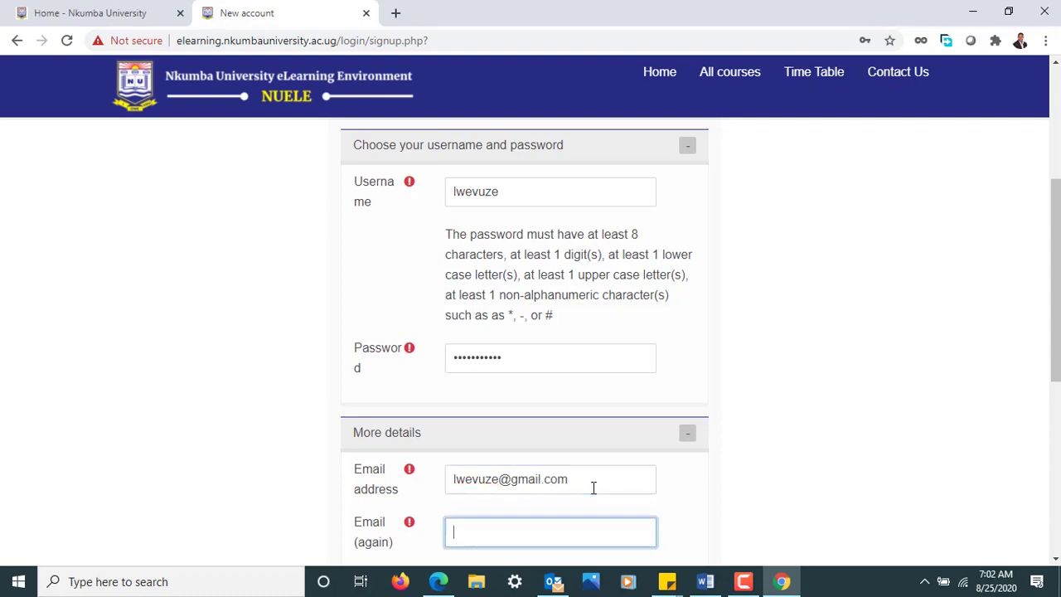
text(wevuze)
key(BackSpace)
key(BackSpace)
key(BackSpace)
key(BackSpace)
key(BackSpace)
key(BackSpace)
key(BackSpace)
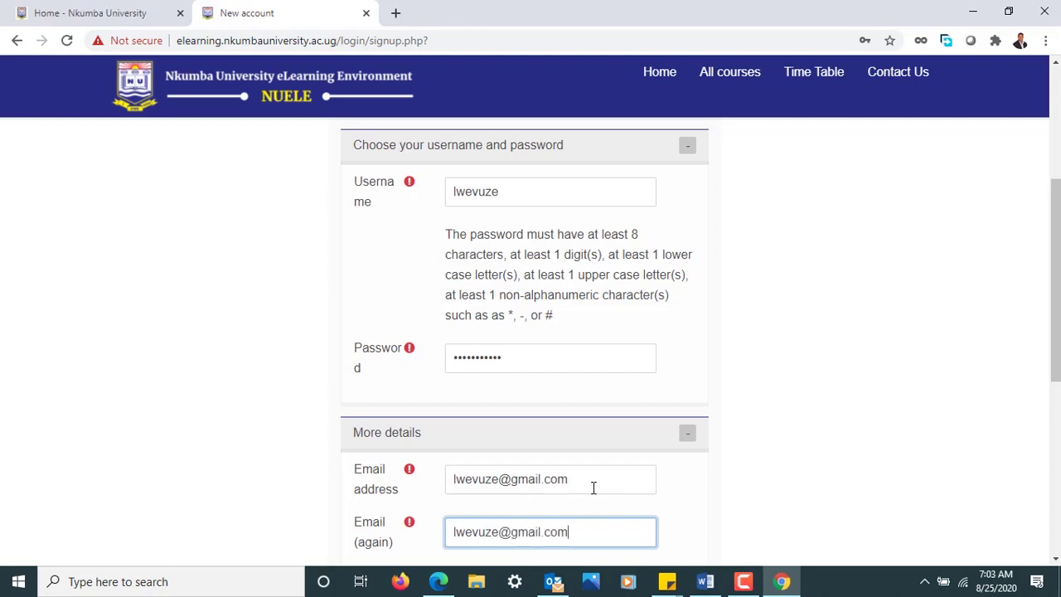
key(Tab)
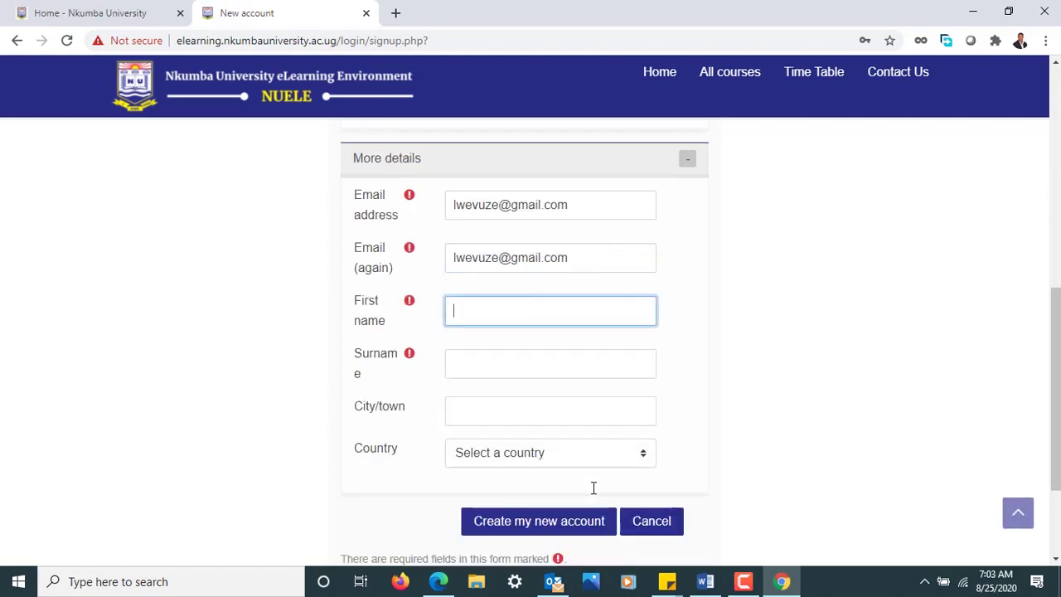
- Fill in the user's first name and surname
key(Tab)
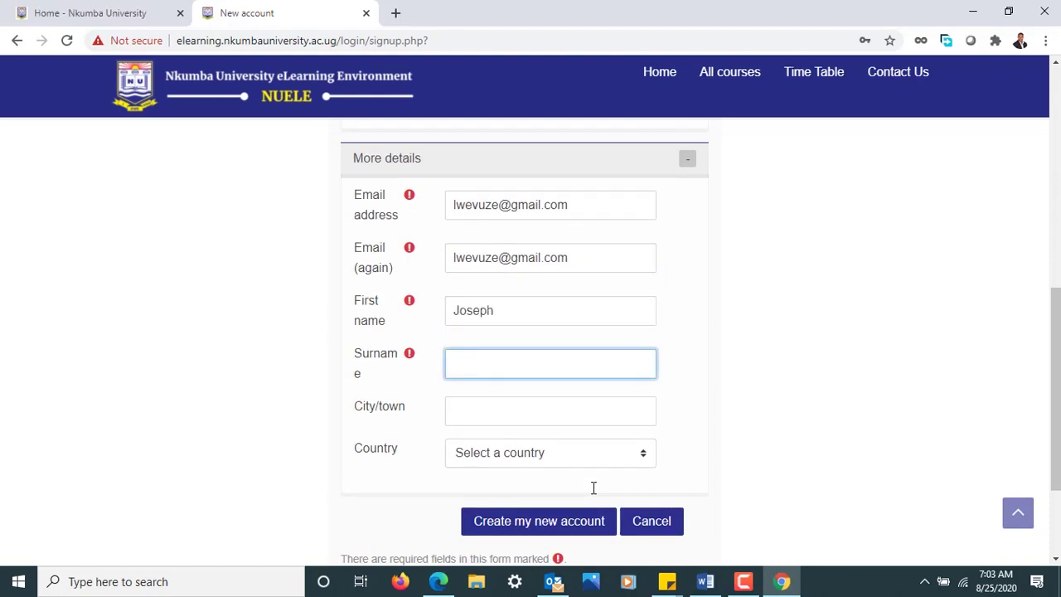
key(Tab)
- Set City/town to Entebbe and Country to Uganda
text(Entebbe)
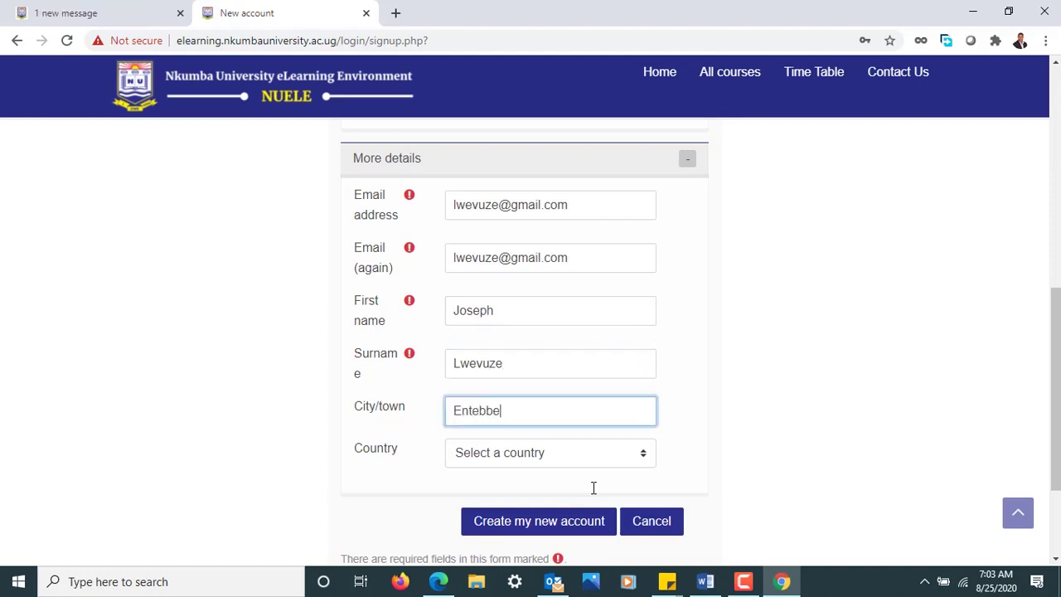
key(Tab)
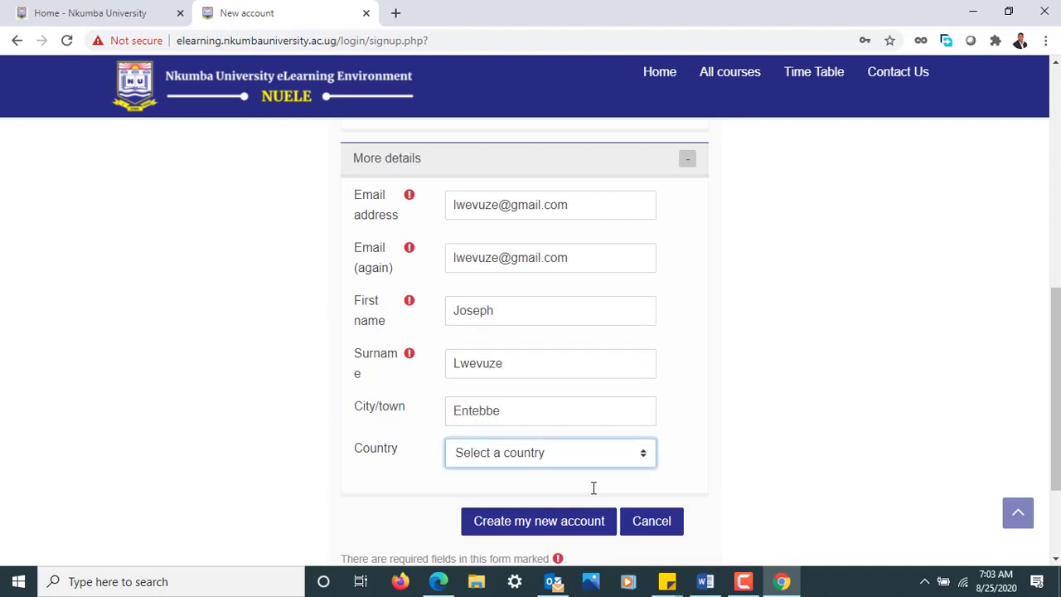
key(u)
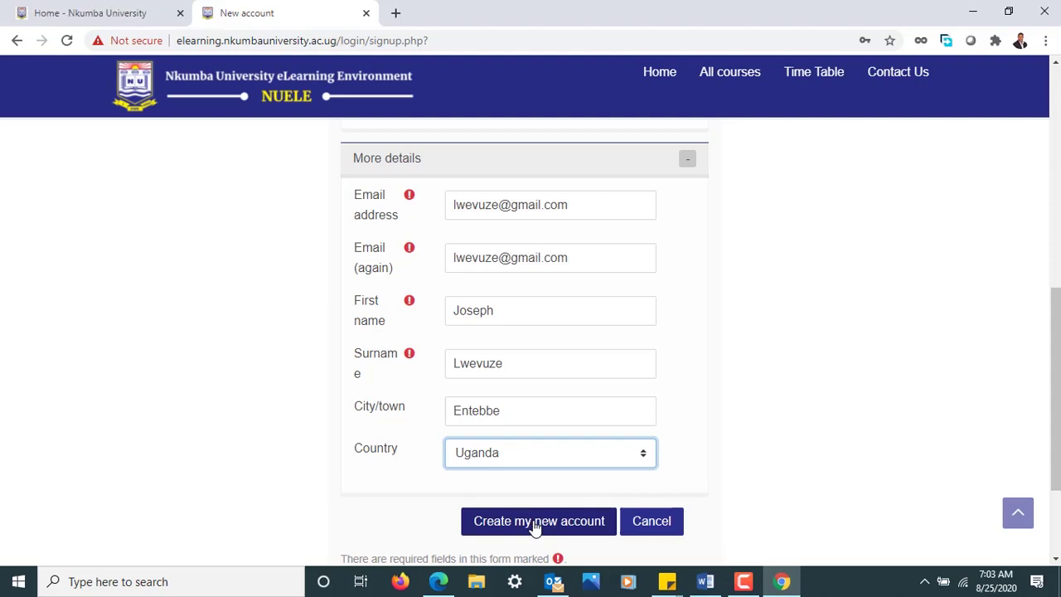
drag(573, 258, 439, 259)
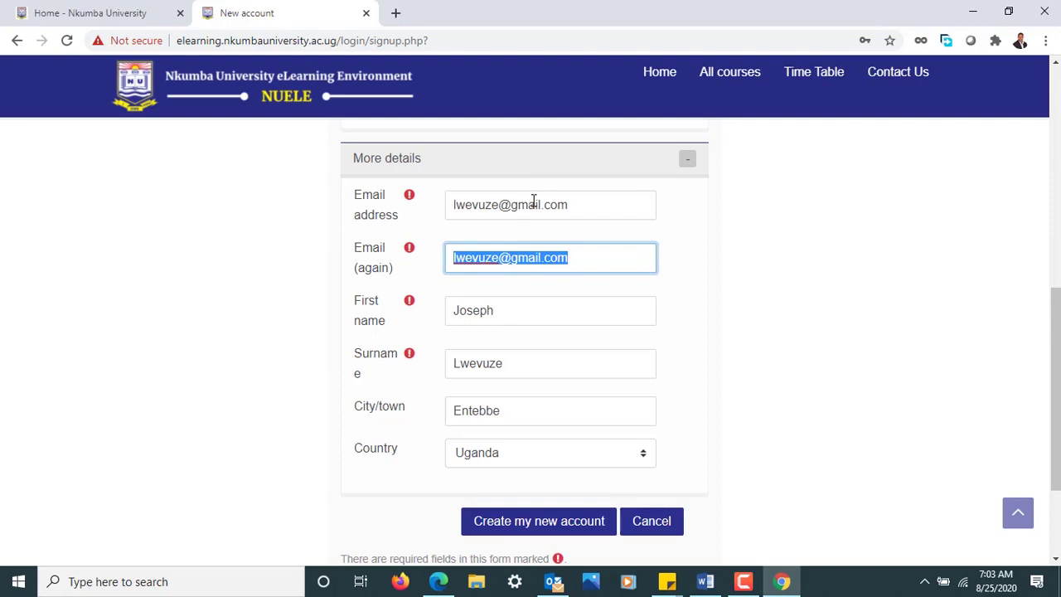
click(741, 237)
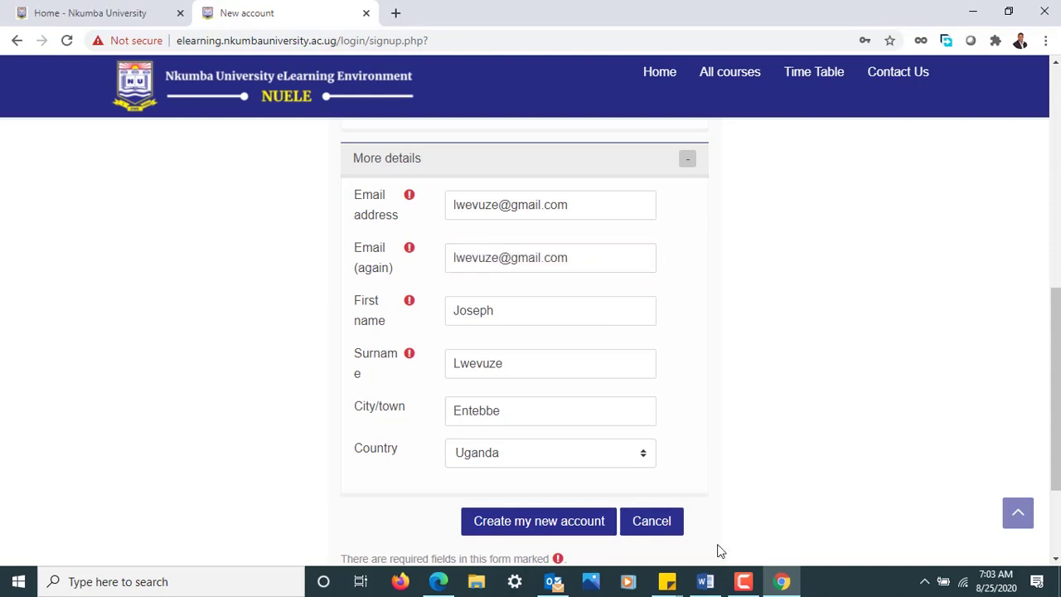
mouse_move(746, 589)
click(744, 584)
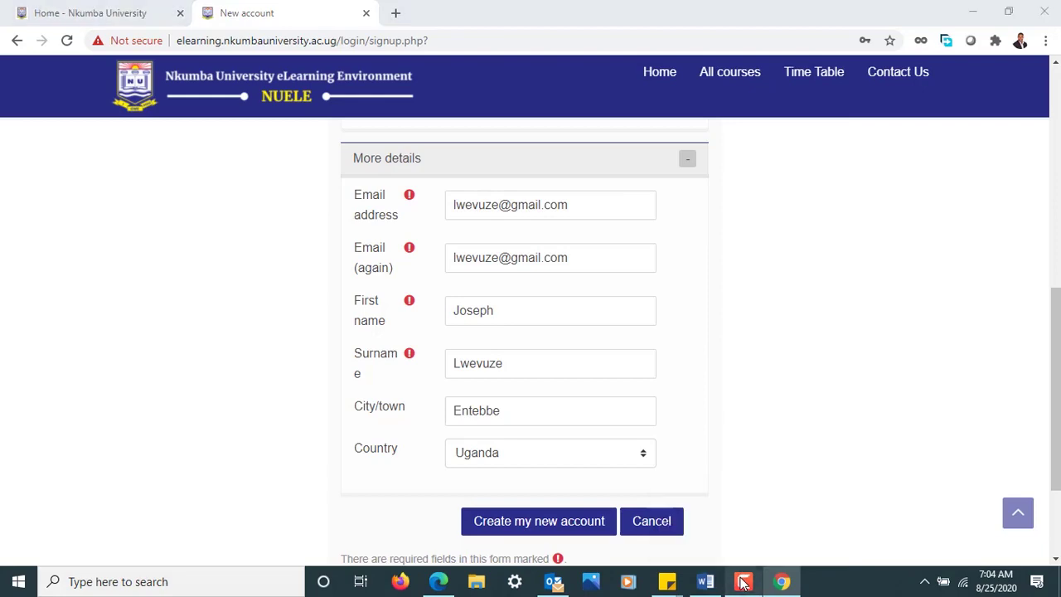
click(1042, 513)
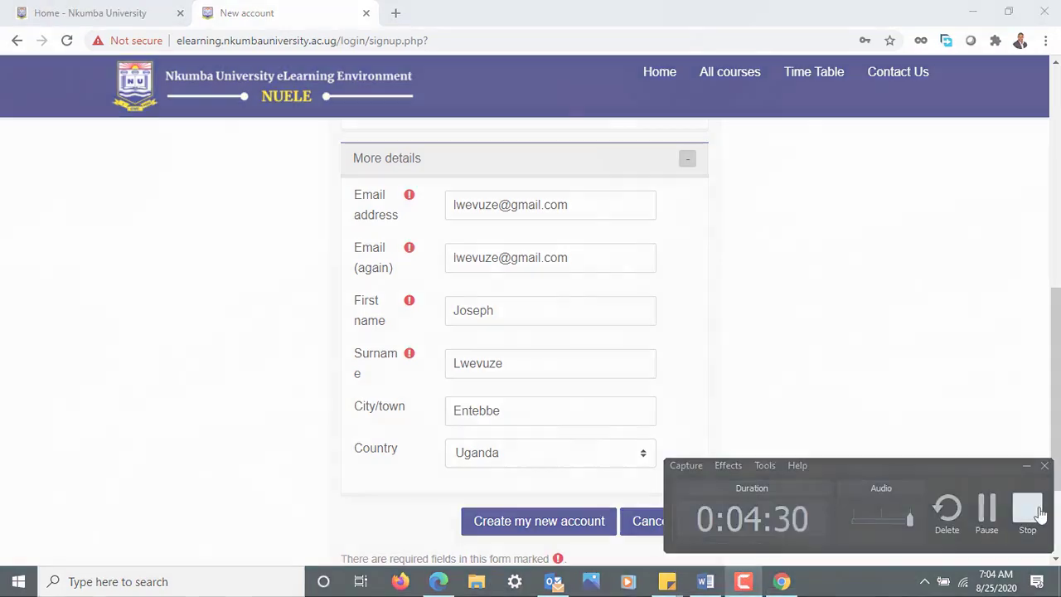